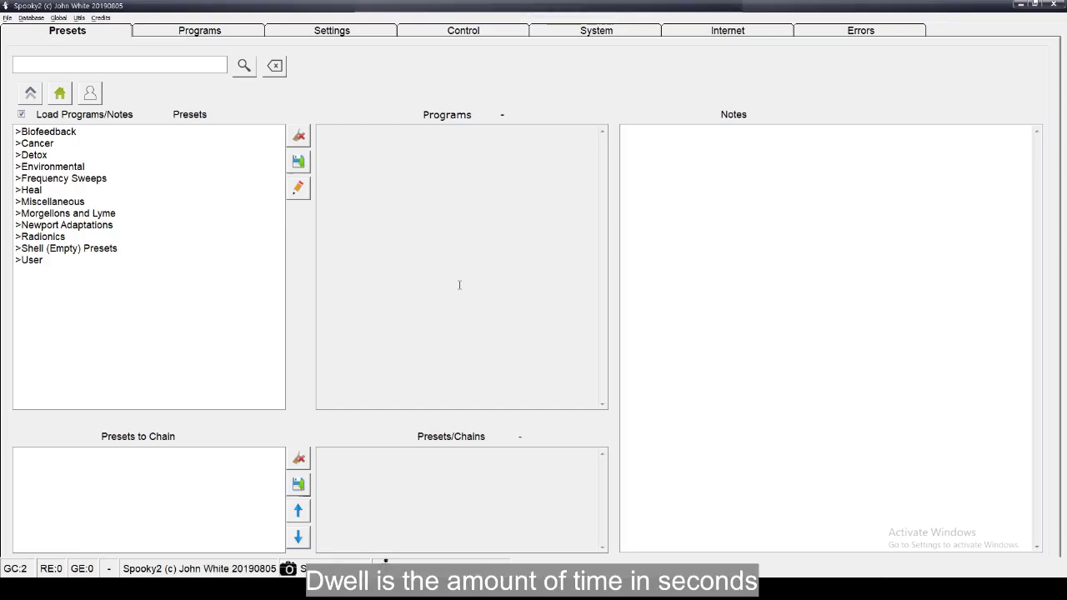
Step: Load the remote shell preset "Healing (R) - JW" from the Shell (Empty) Presets\Remote folder
{"action": "left_click", "coordinate": [135, 250]}
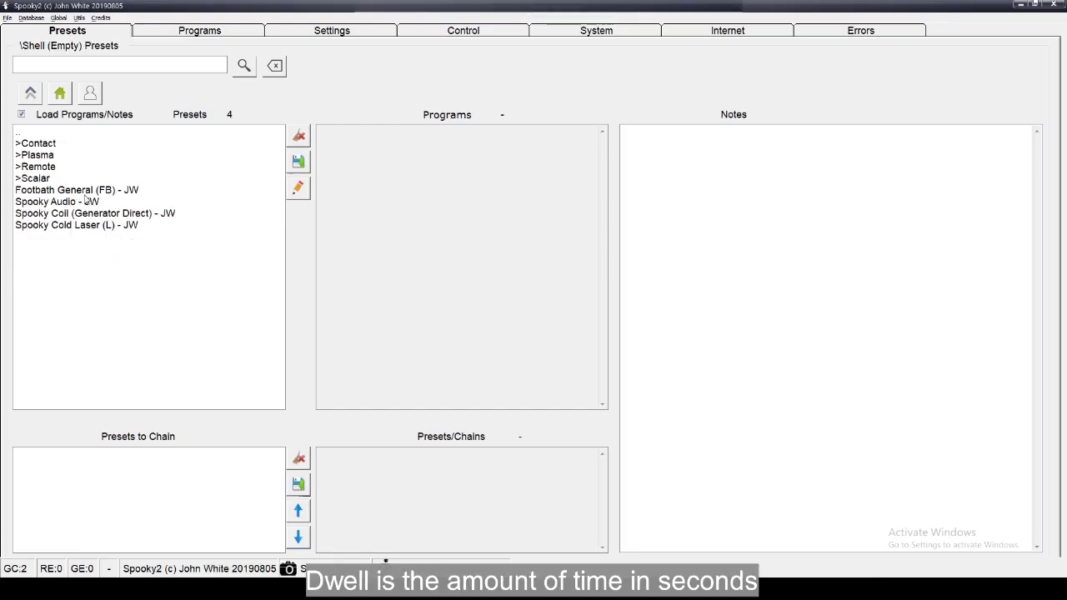
{"action": "double_click", "coordinate": [69, 168]}
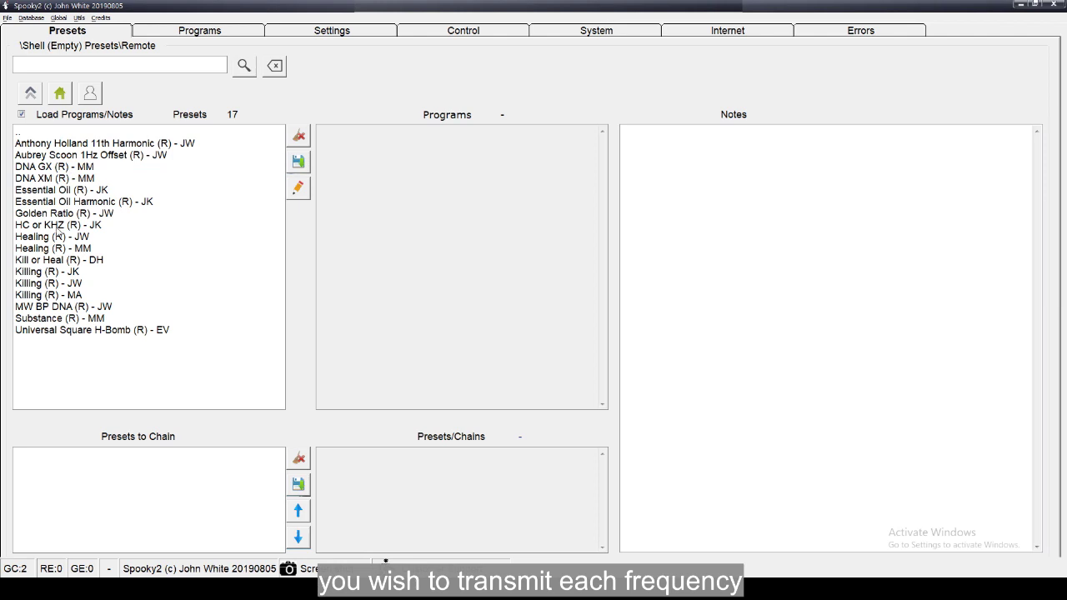
{"action": "left_click", "coordinate": [58, 237]}
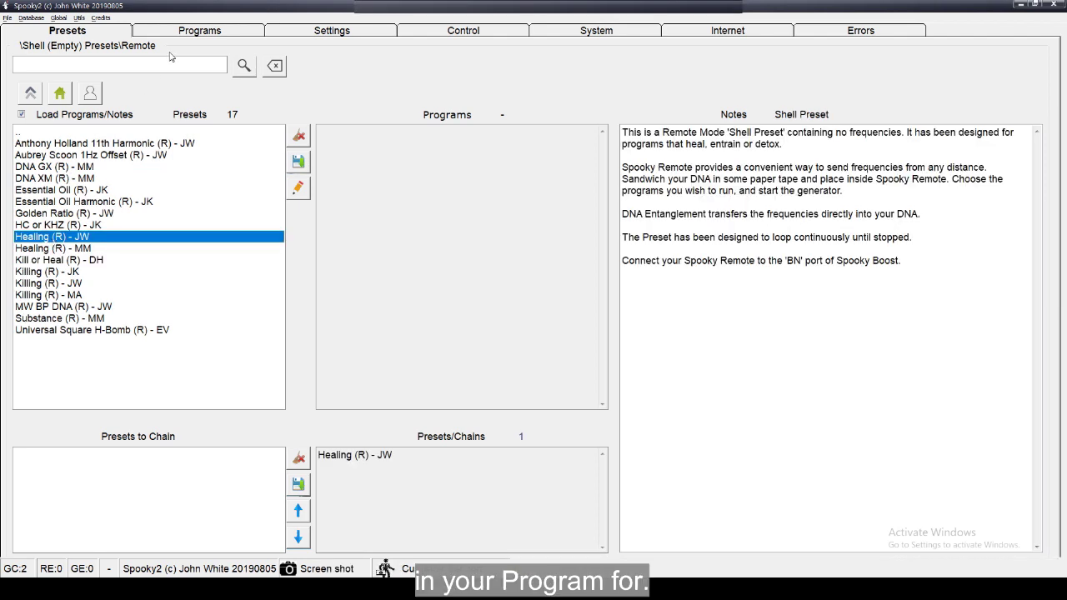
Step: Search the program database for "cancer" and load the Cancer 1 Healing (XTRA) program
{"action": "left_click", "coordinate": [187, 33]}
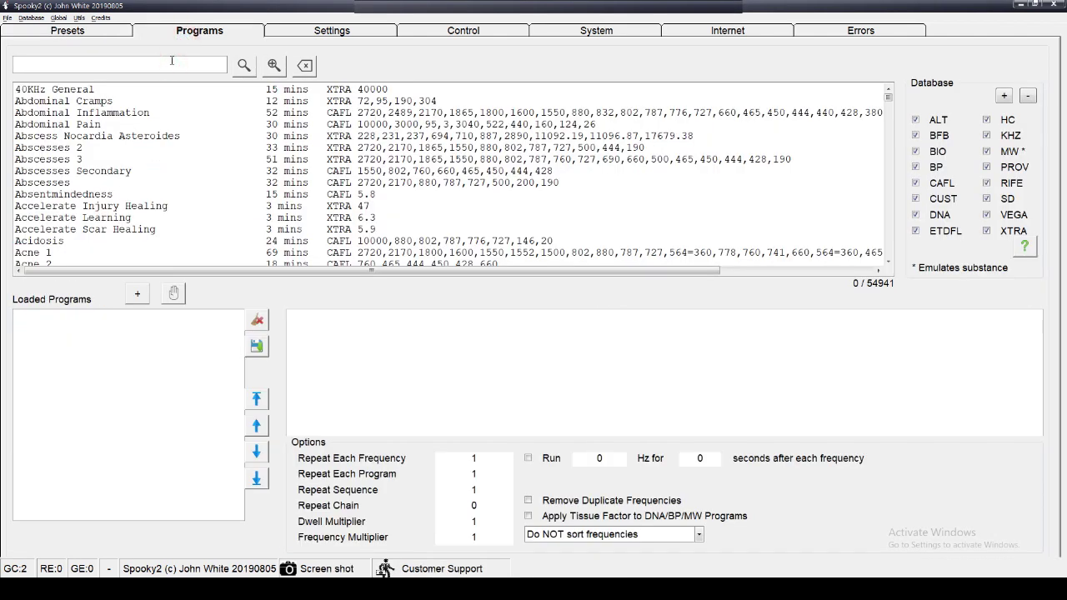
{"action": "left_click", "coordinate": [172, 61]}
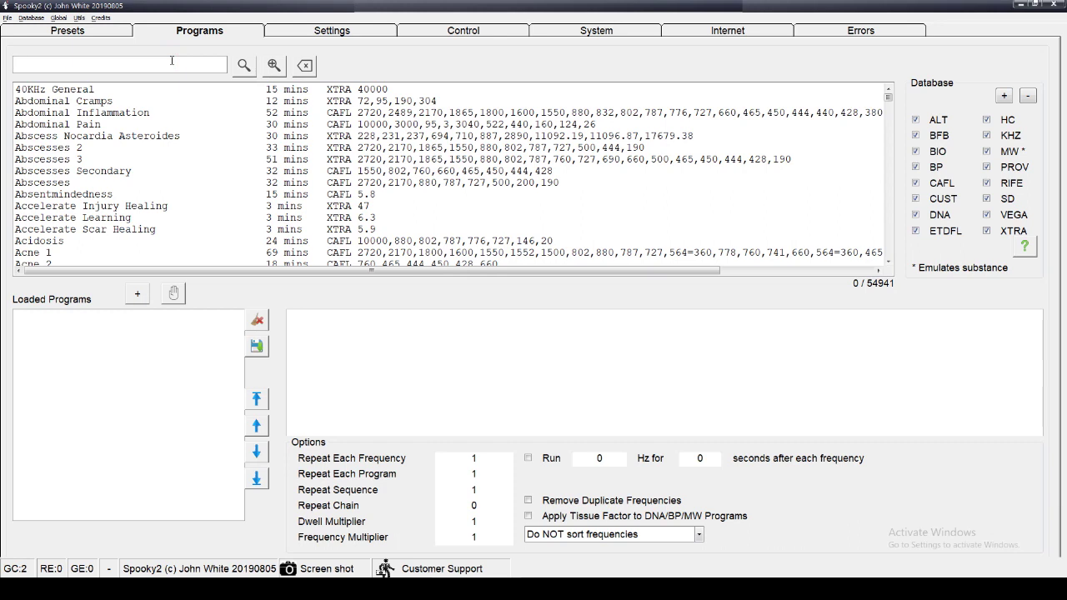
{"action": "type", "text": "cancer"}
{"action": "key", "text": "Return"}
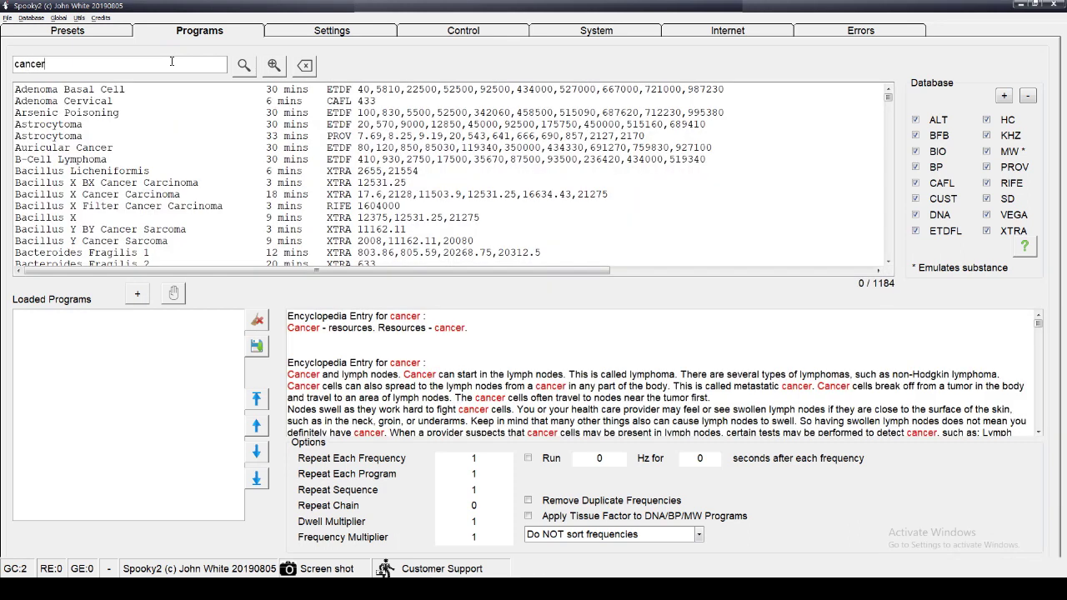
{"action": "scroll", "coordinate": [157, 166], "scroll_direction": "down", "scroll_amount": 3}
{"action": "scroll", "coordinate": [156, 166], "scroll_direction": "down", "scroll_amount": 13}
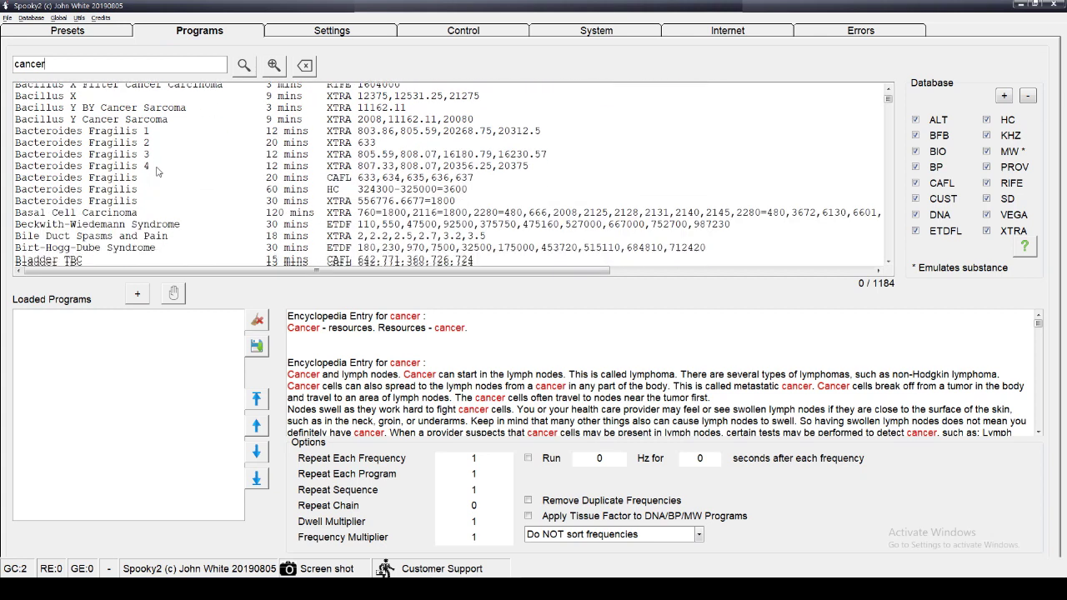
{"action": "scroll", "coordinate": [156, 173], "scroll_direction": "down", "scroll_amount": 5}
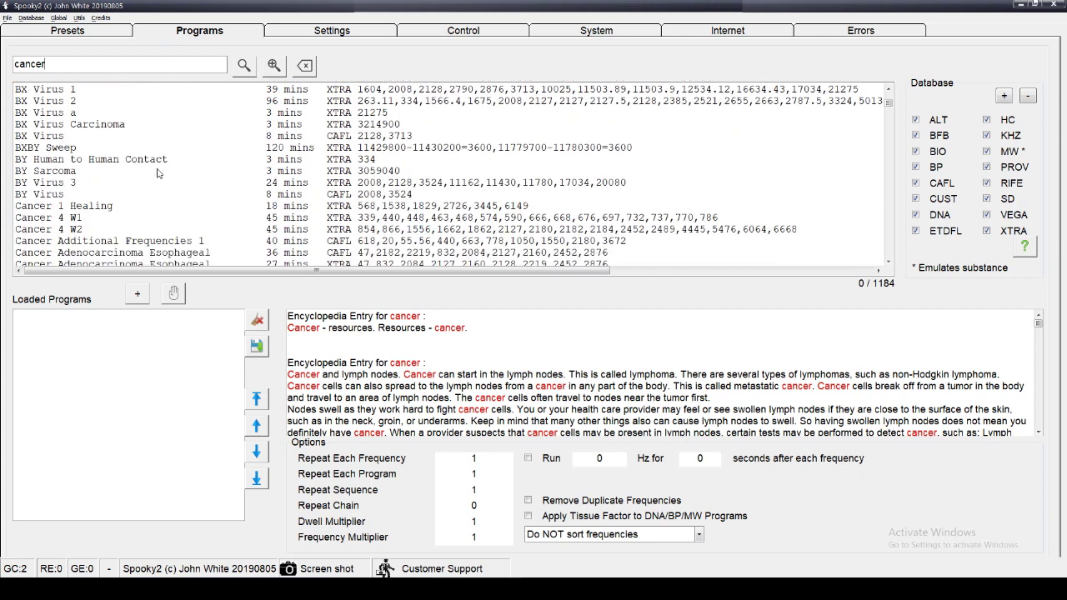
{"action": "double_click", "coordinate": [117, 130]}
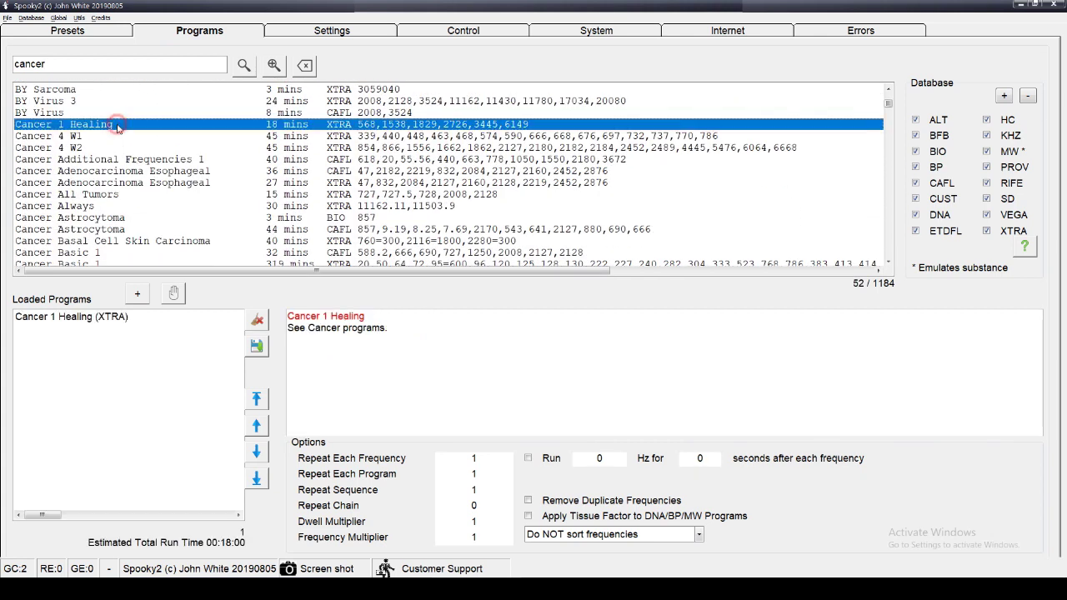
Step: Load the preset and its program onto generator 5 with Overwrite Generator enabled
{"action": "left_click", "coordinate": [416, 31]}
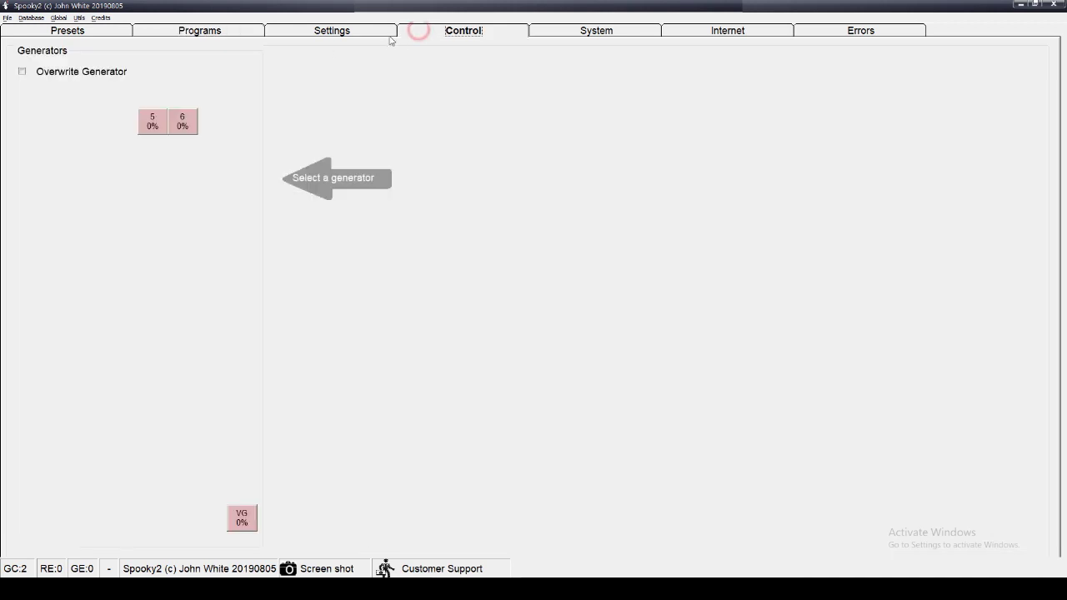
{"action": "left_click", "coordinate": [22, 72]}
{"action": "left_click", "coordinate": [146, 125]}
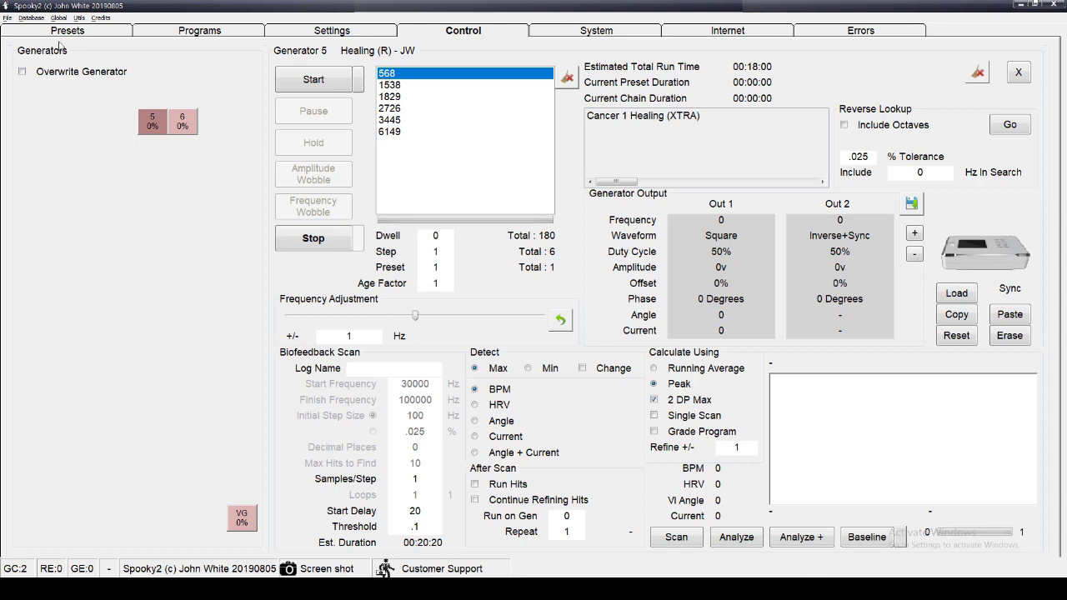
Step: Create a new program and name it "Cancer Common Use", followed by a dash and the author's first name
{"action": "left_click", "coordinate": [10, 17]}
{"action": "left_click", "coordinate": [11, 28]}
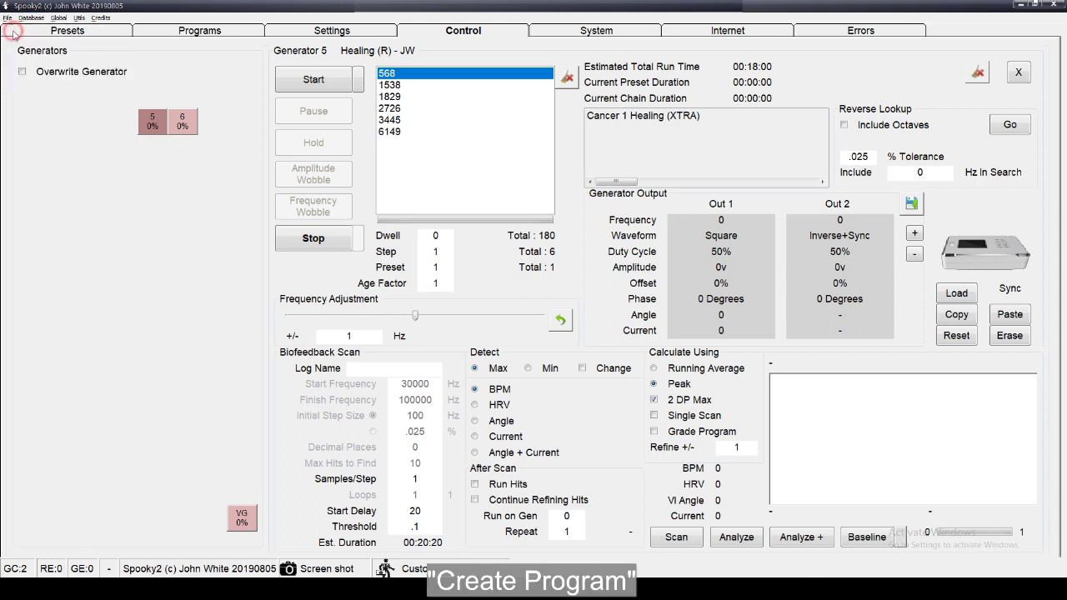
{"action": "left_click", "coordinate": [131, 95]}
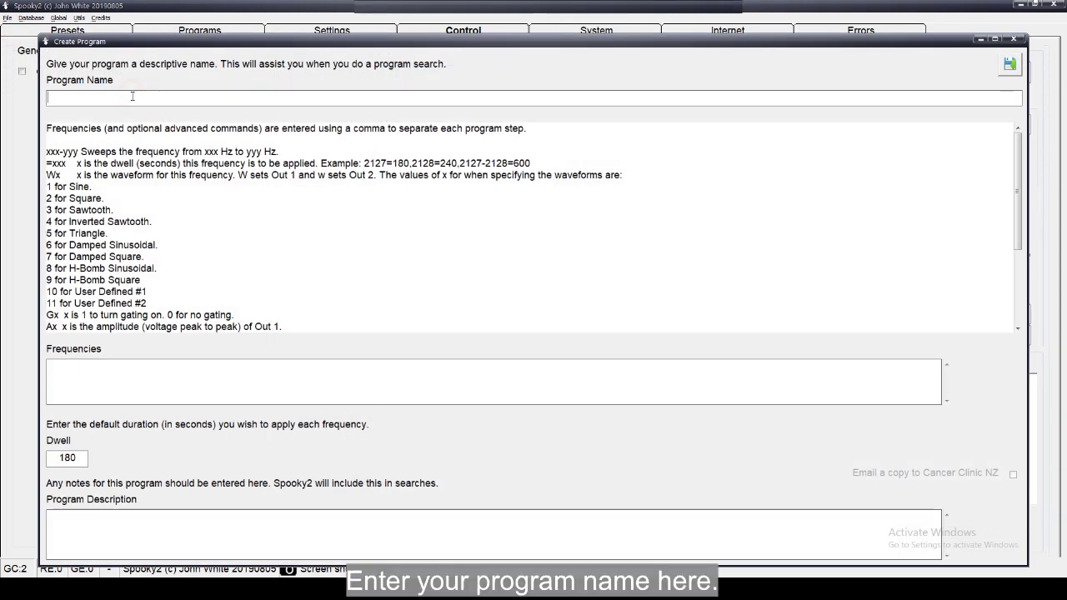
{"action": "type", "text": "Cancer C"}
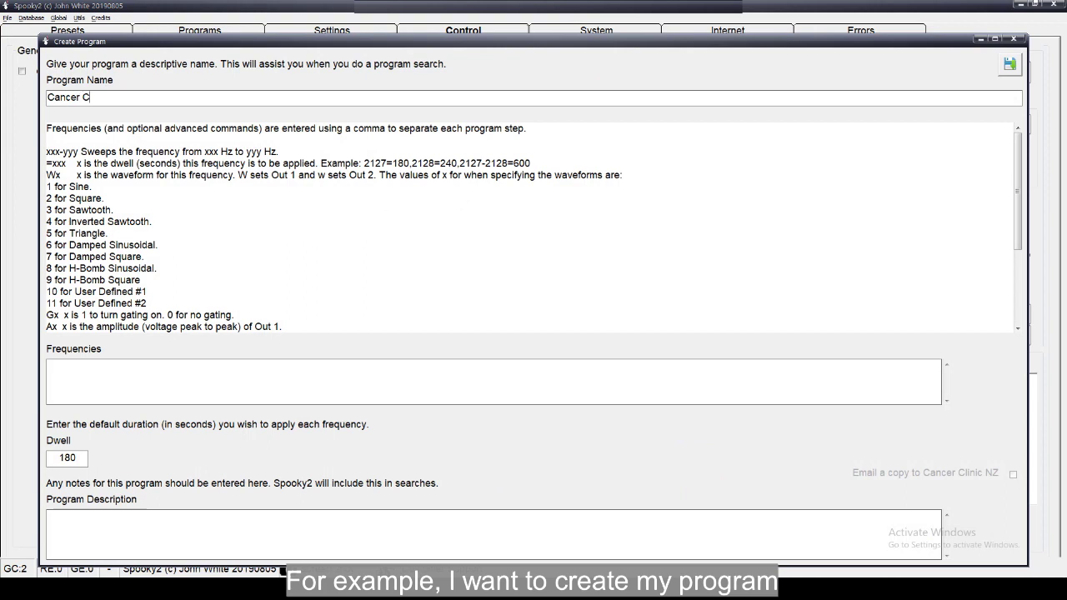
{"action": "type", "text": "ommon U"}
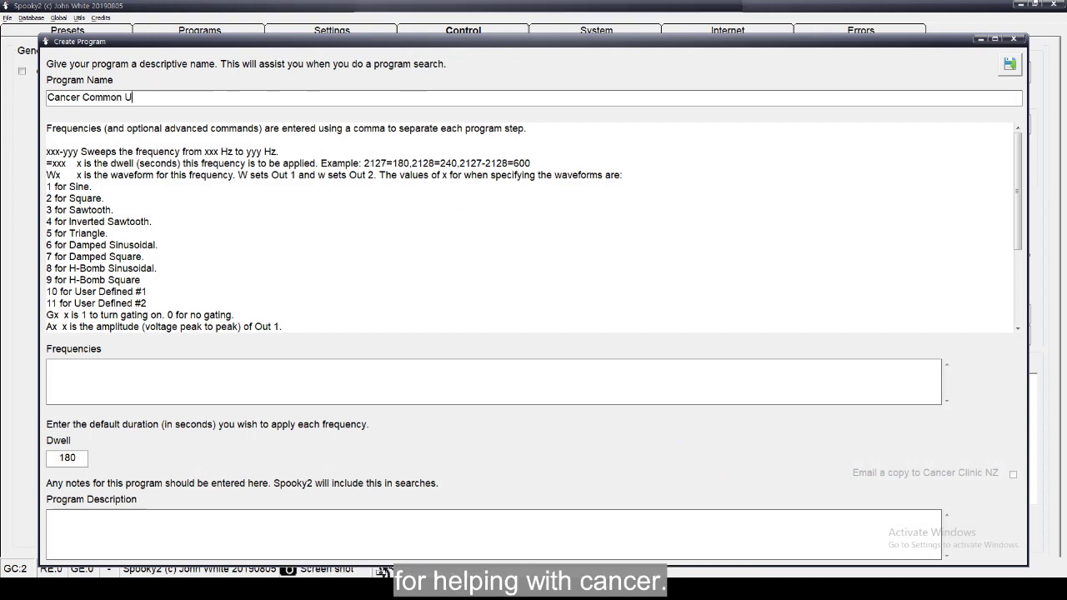
{"action": "type", "text": "se - J"}
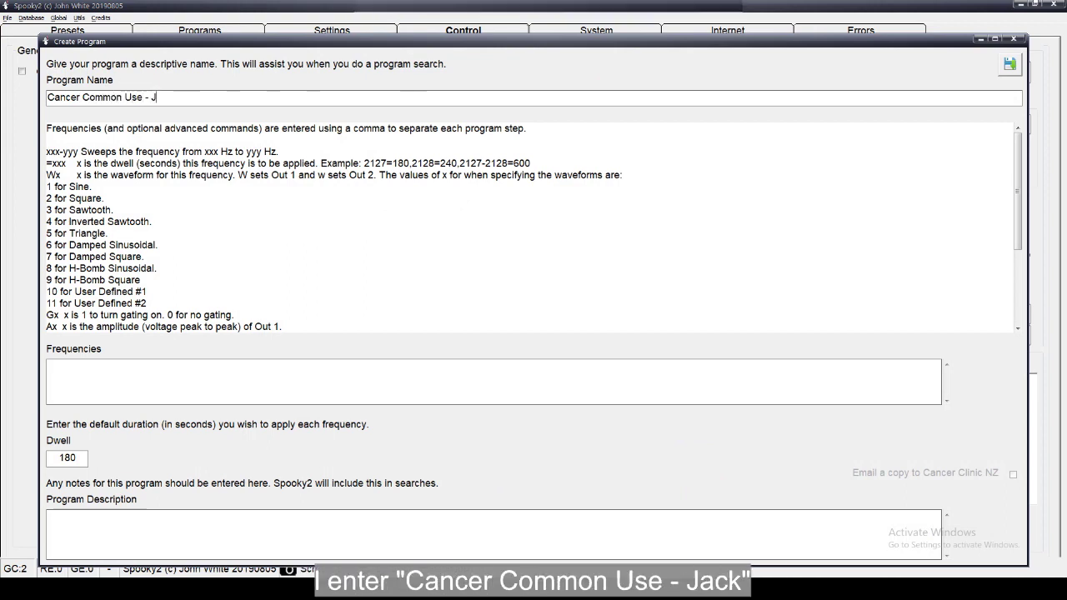
{"action": "type", "text": "ack"}
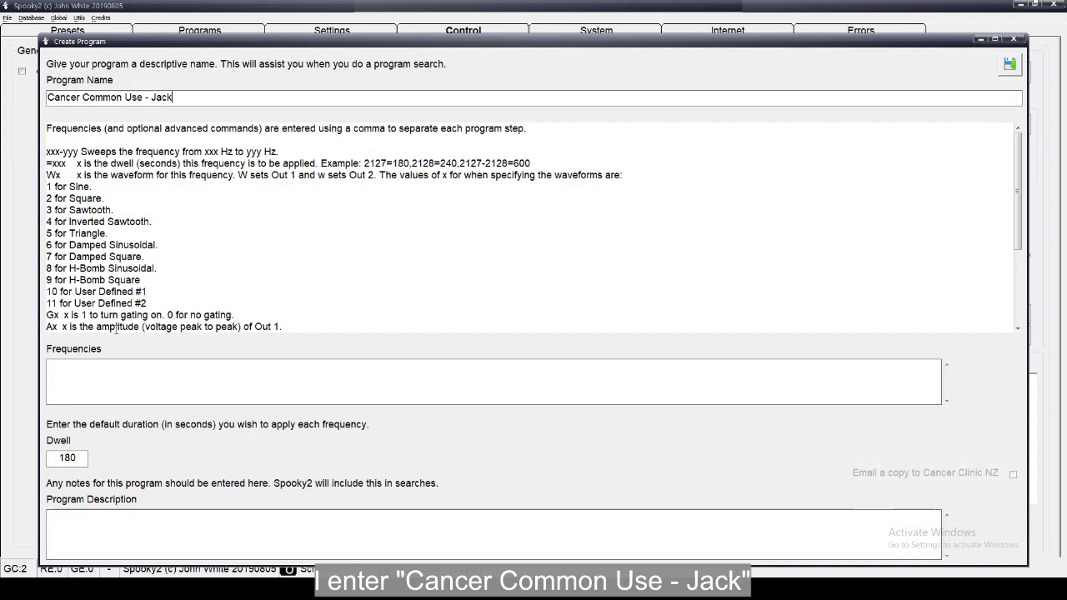
Step: Enter the frequencies 568=600,1538,1829=200,2726,3445,6149 for the new program and save it
{"action": "left_click", "coordinate": [112, 377]}
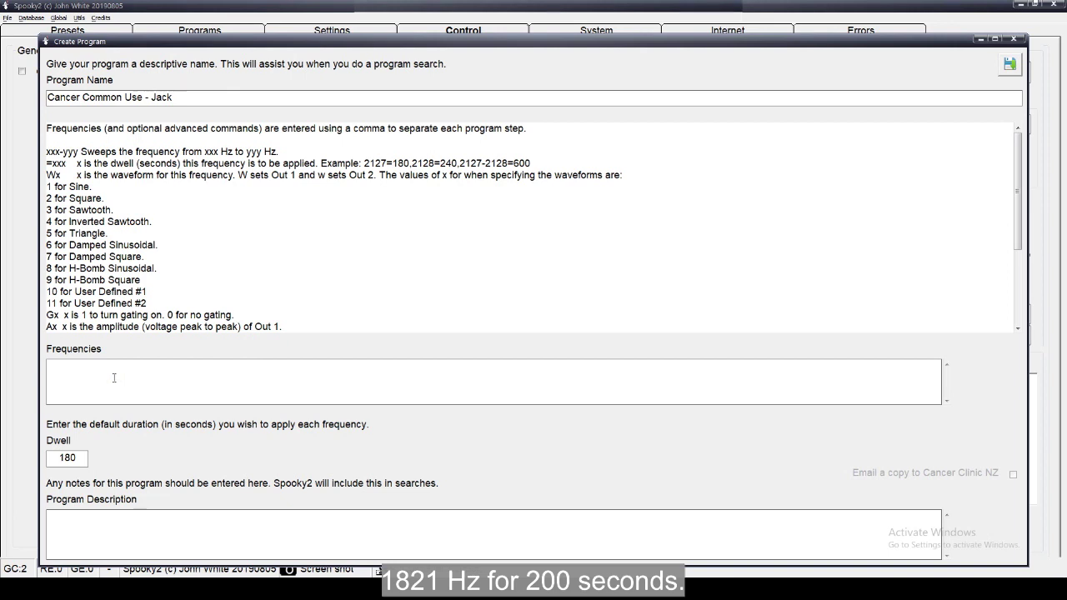
{"action": "left_click", "coordinate": [114, 377]}
{"action": "type", "text": "568"}
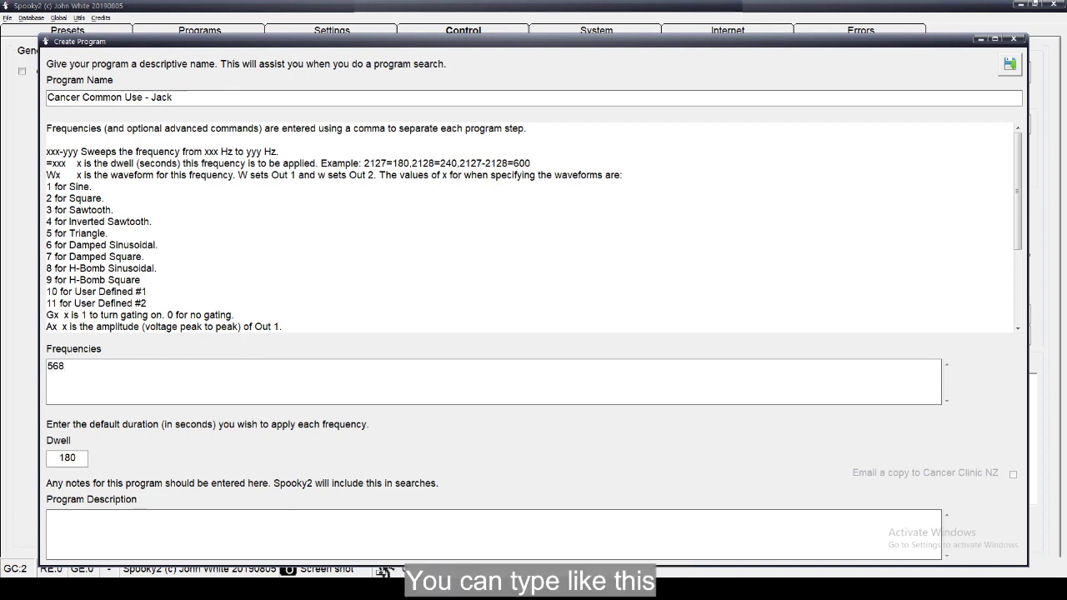
{"action": "type", "text": "=600"}
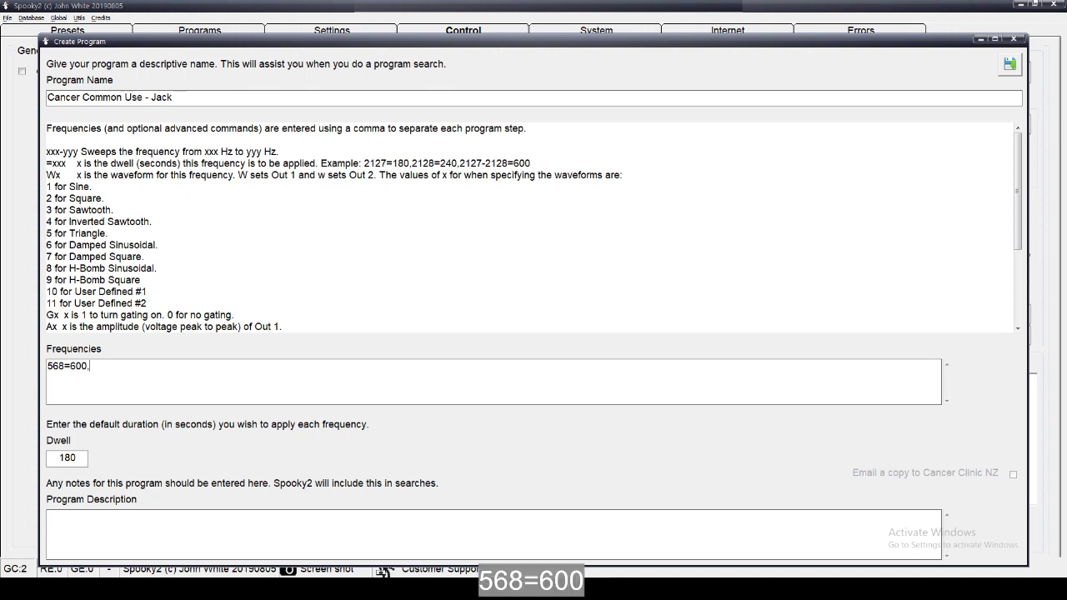
{"action": "type", "text": ",1538,18"}
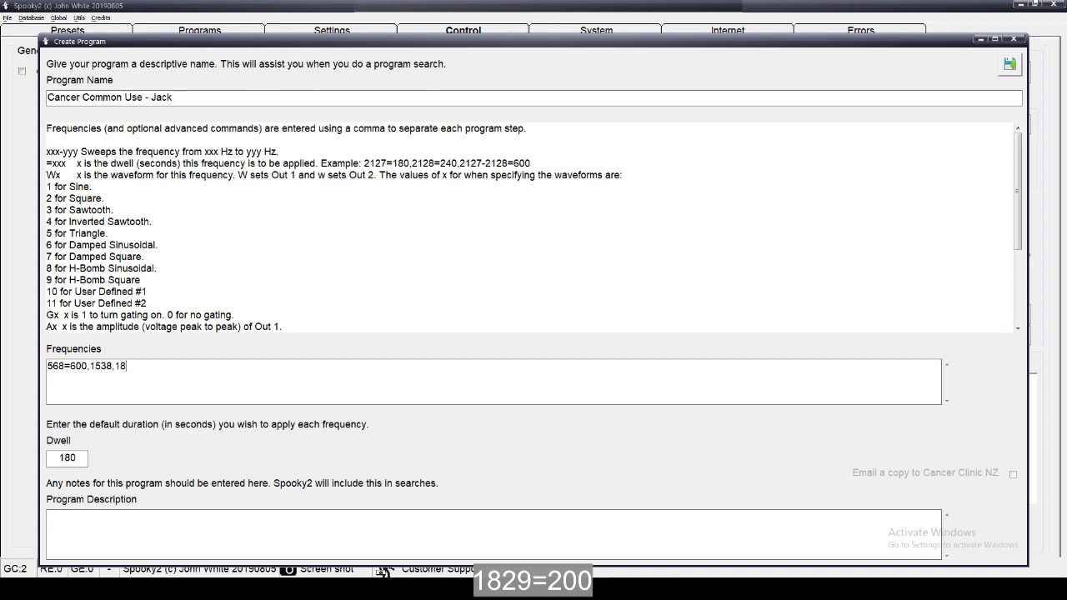
{"action": "type", "text": "29=200,"}
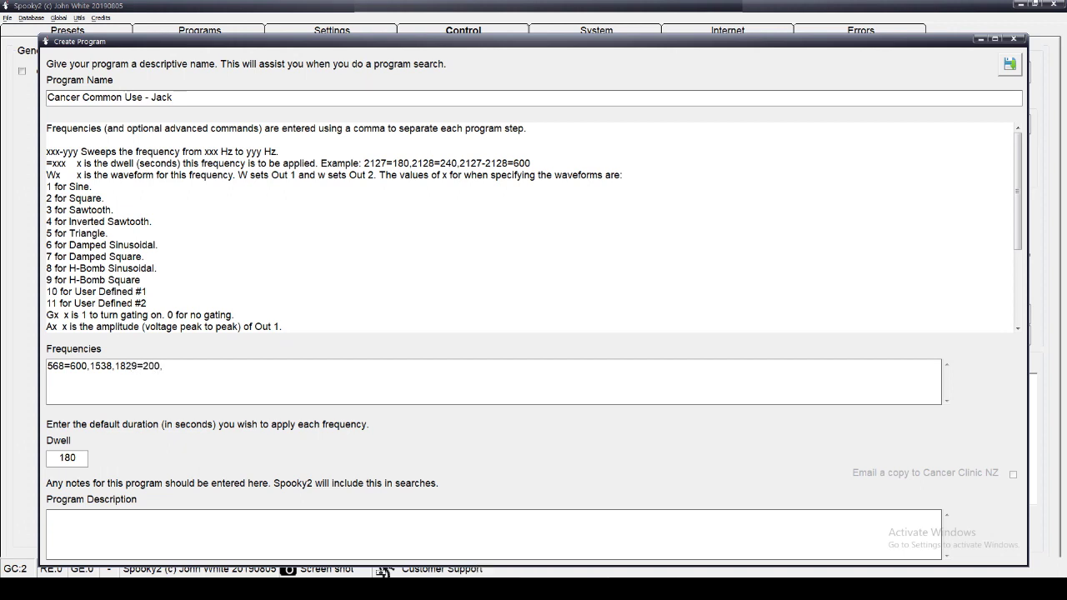
{"action": "type", "text": "2726,3445,6149"}
{"action": "left_click", "coordinate": [1009, 64]}
{"action": "left_click", "coordinate": [536, 327]}
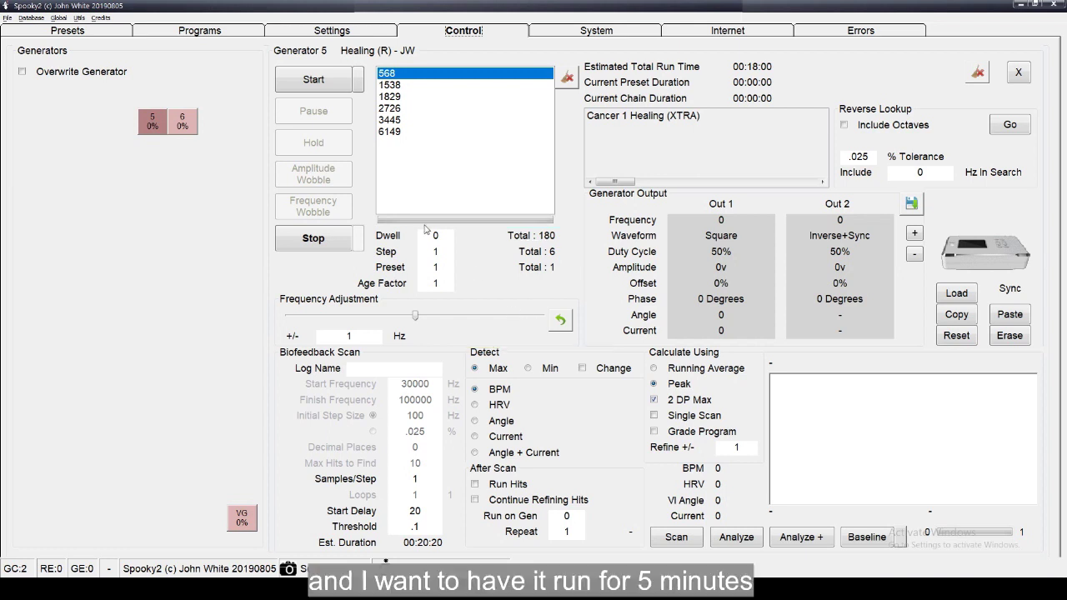
Step: Set the Dwell Multiplier to 2 for the loaded program and overwrite generator 5 with it
{"action": "left_click", "coordinate": [223, 38]}
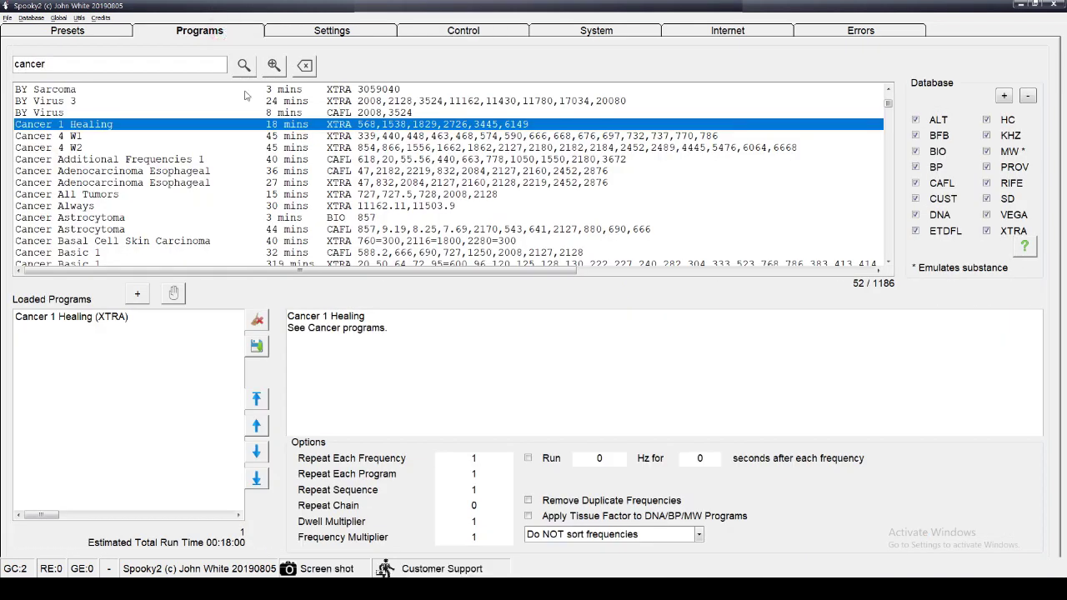
{"action": "double_click", "coordinate": [487, 521]}
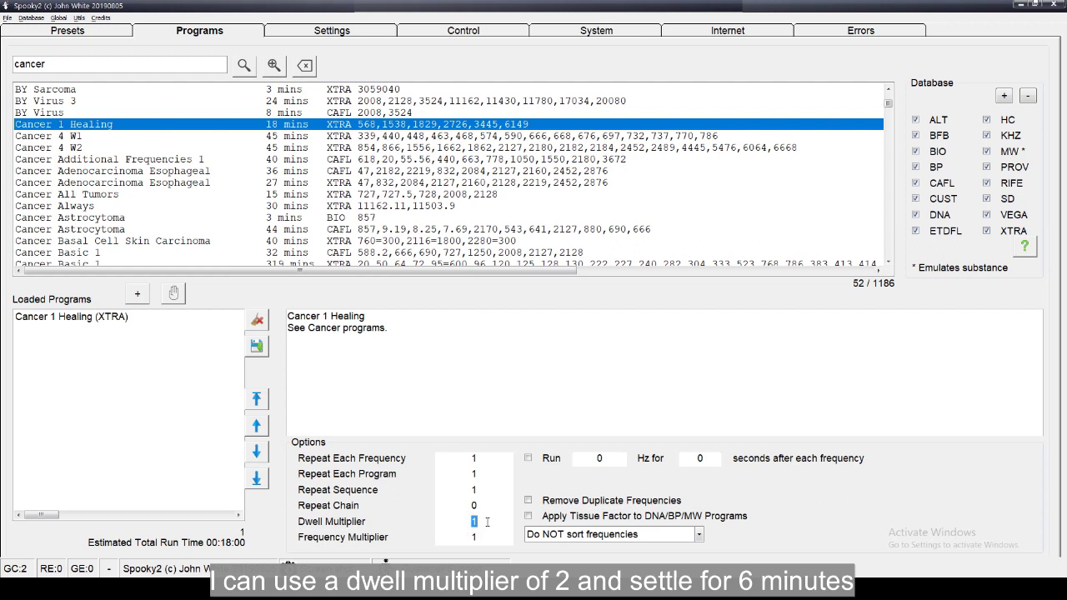
{"action": "type", "text": "2"}
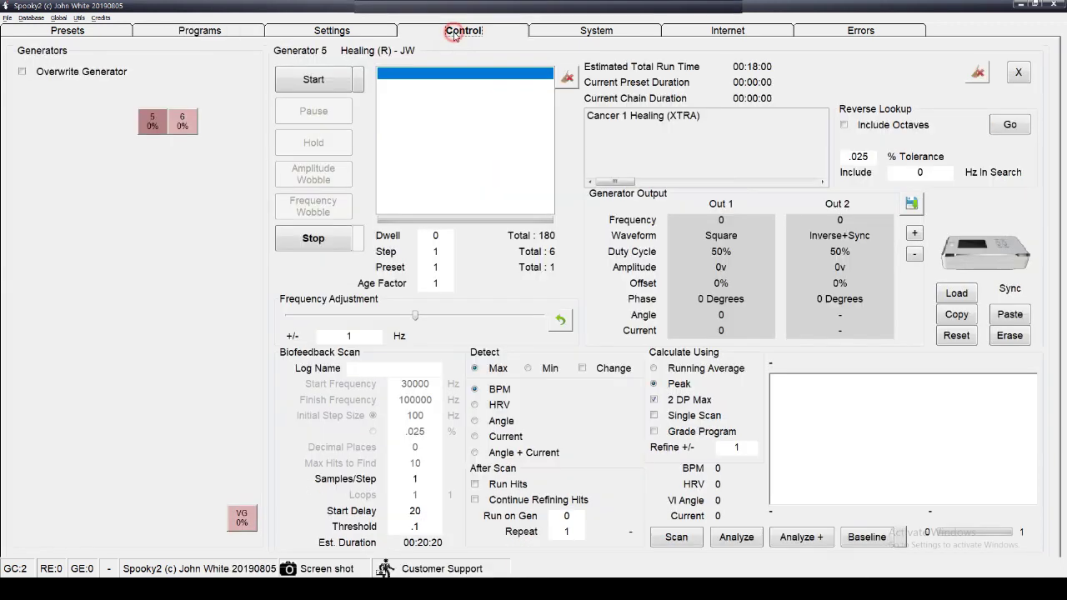
{"action": "left_click", "coordinate": [457, 33]}
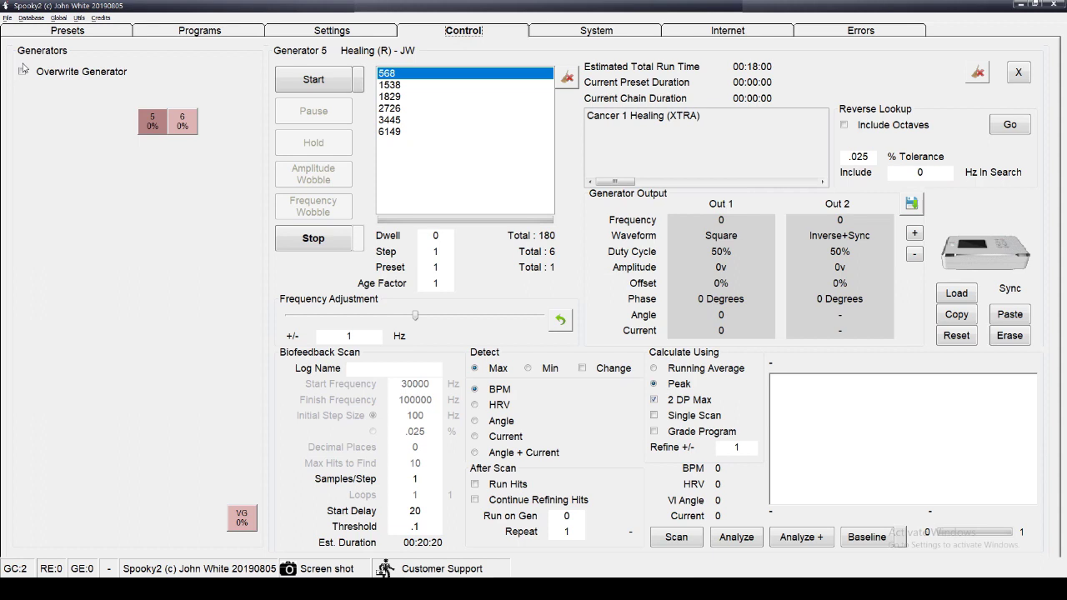
{"action": "left_click", "coordinate": [147, 124]}
Step: Set the Dwell Multiplier to 1.6665 for the loaded program and overwrite generator 5 with it
{"action": "left_click", "coordinate": [227, 32]}
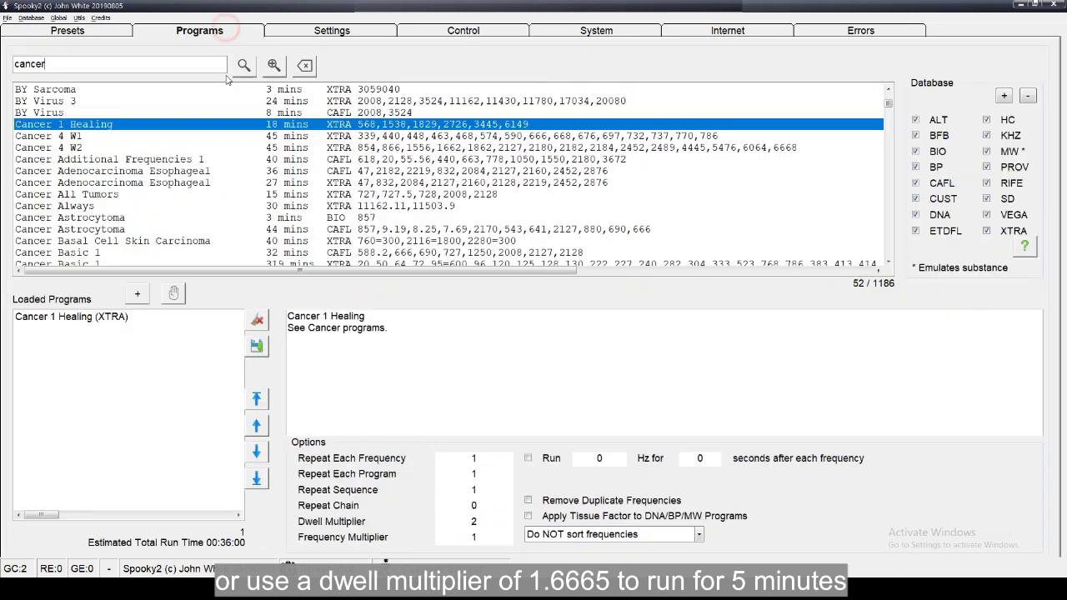
{"action": "left_click", "coordinate": [481, 522]}
{"action": "type", "text": "1.6665"}
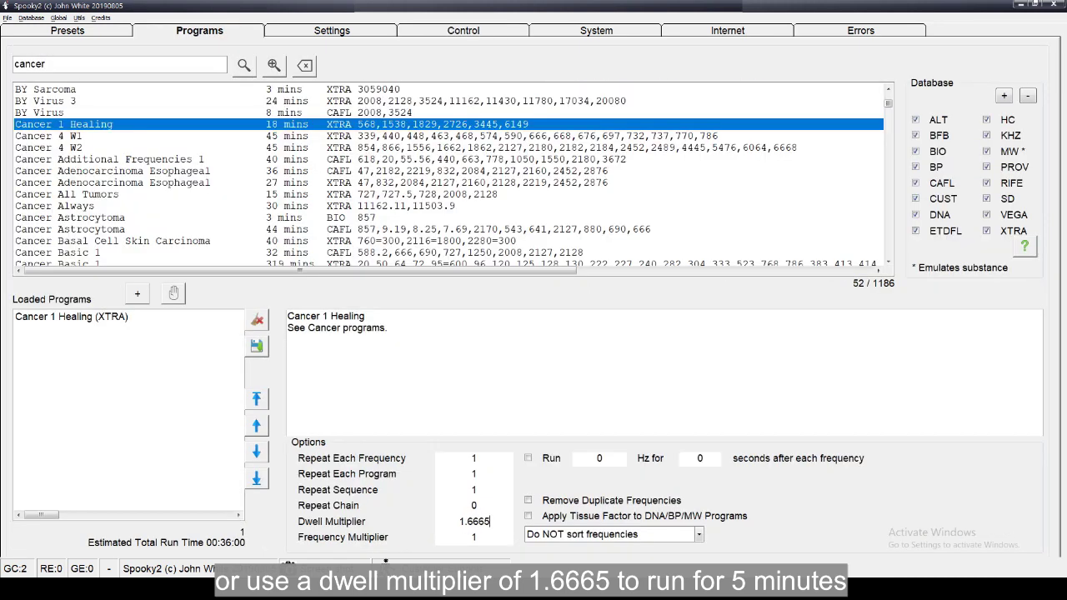
{"action": "left_click", "coordinate": [473, 31]}
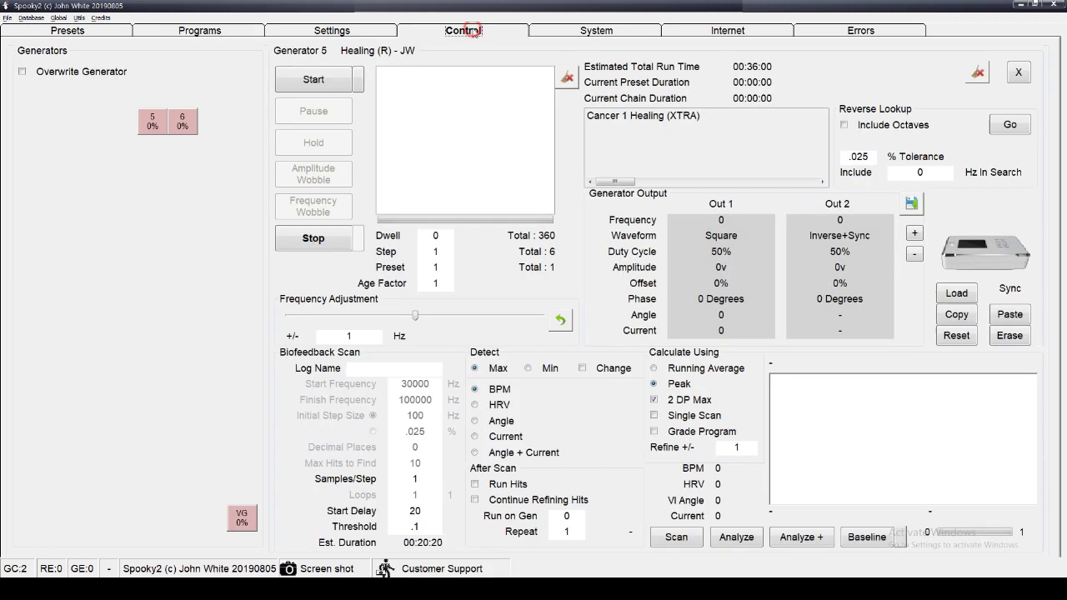
{"action": "left_click", "coordinate": [38, 75]}
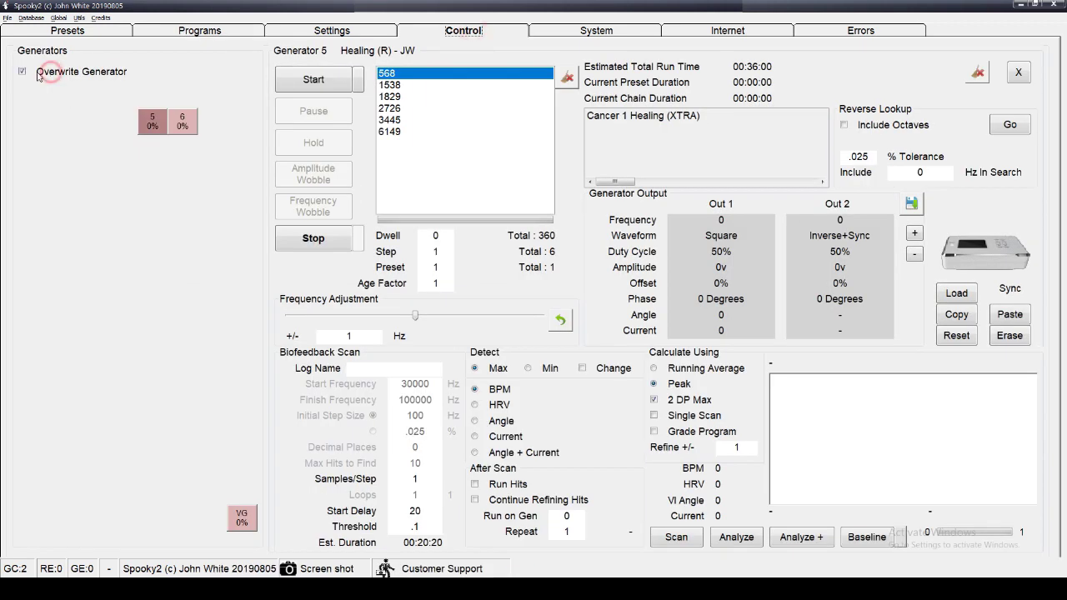
{"action": "left_click", "coordinate": [147, 123]}
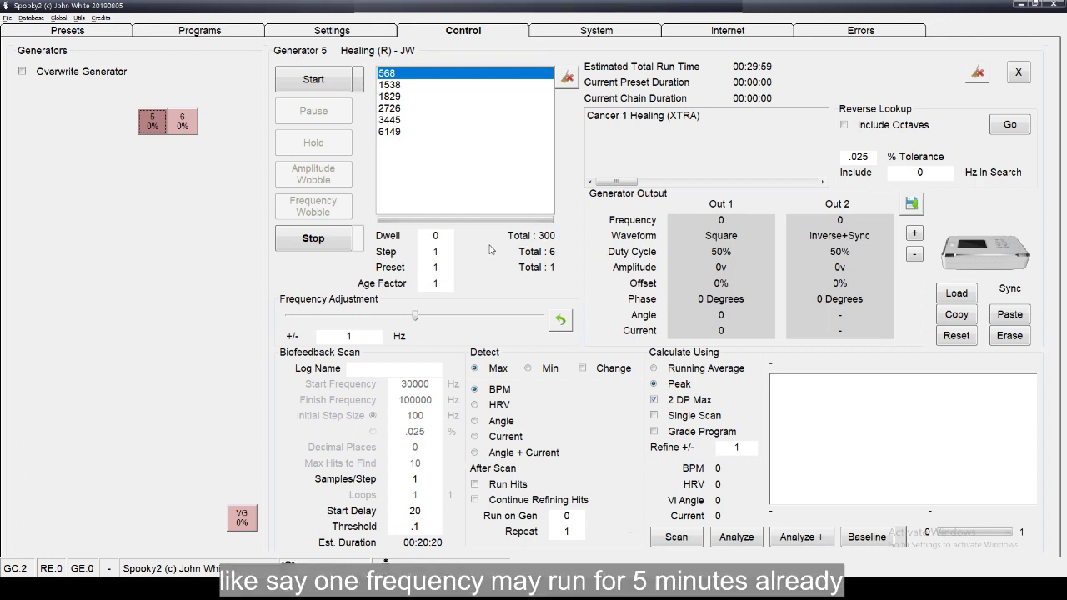
Step: Check the total dwell of the frequencies 1538, 1829, 2726 and 3445 one by one on generator 5
{"action": "left_click", "coordinate": [421, 86]}
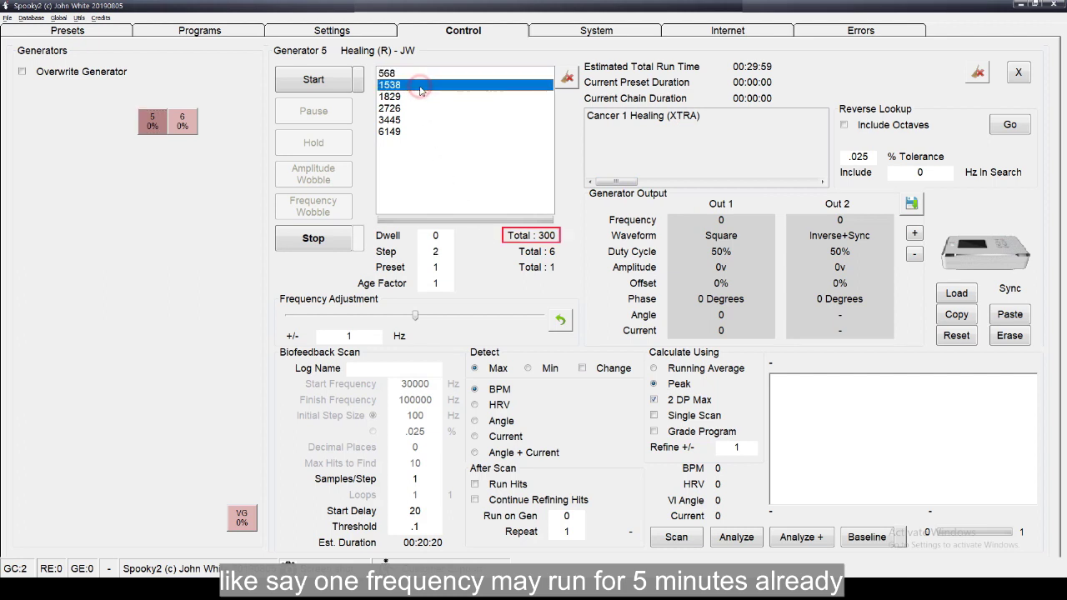
{"action": "left_click", "coordinate": [421, 98]}
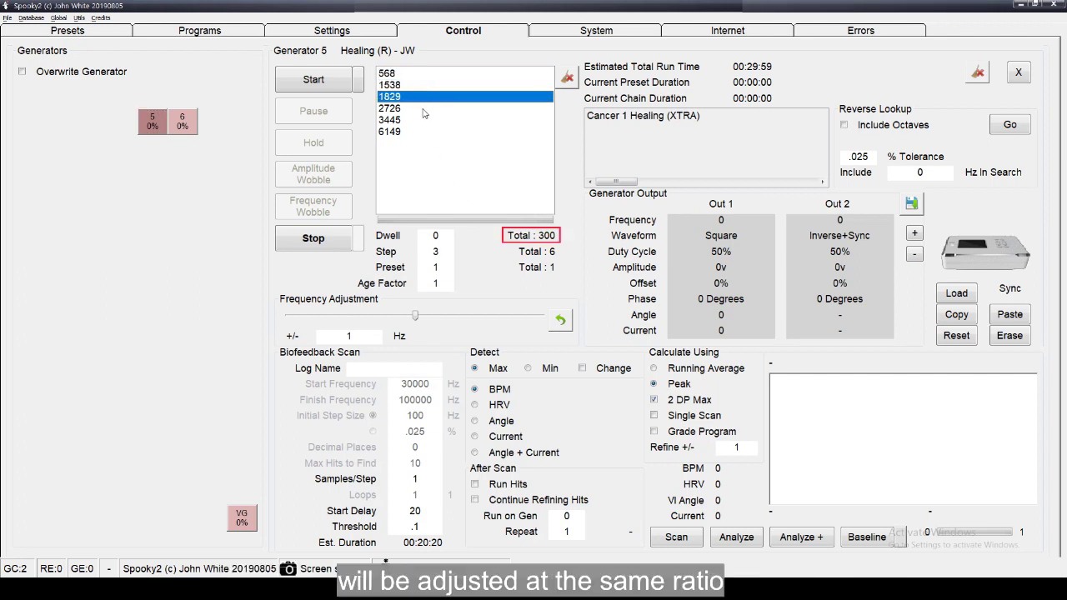
{"action": "left_click", "coordinate": [422, 110]}
{"action": "left_click", "coordinate": [423, 121]}
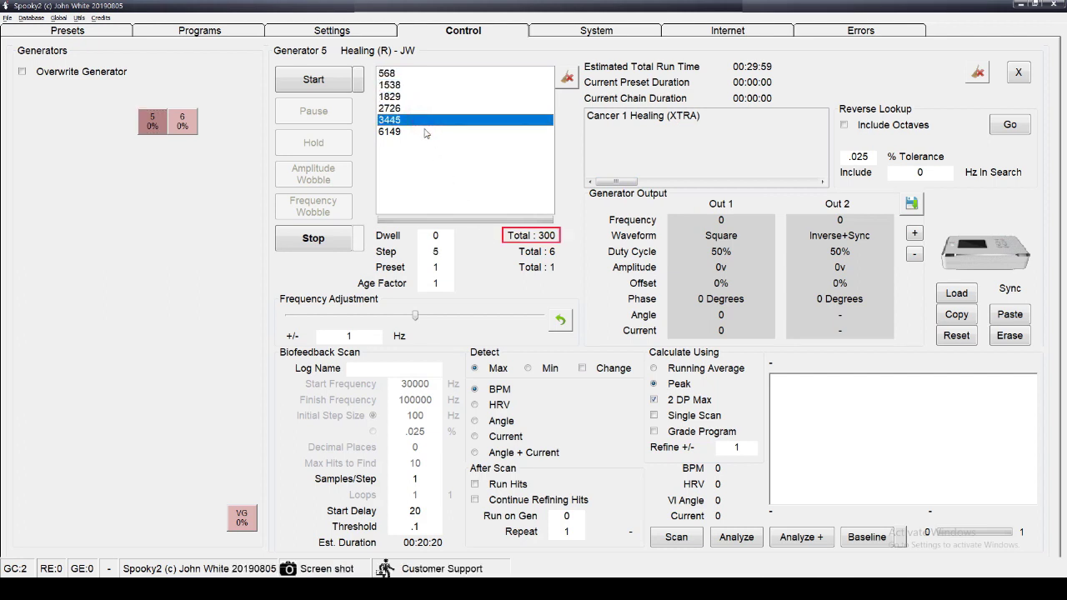